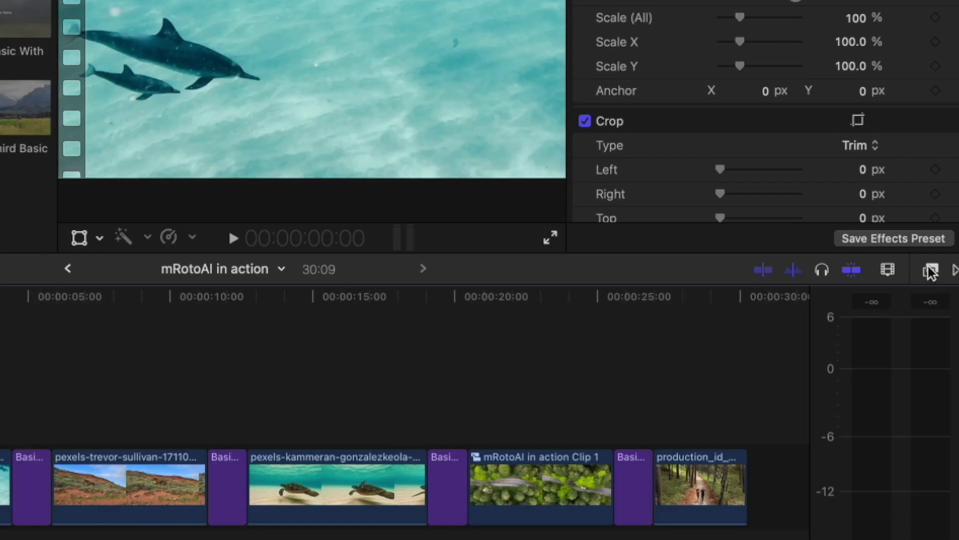
Apply mRotoAI to the dolphin clip and wand-select the large dolphin.
left_click(934, 294)
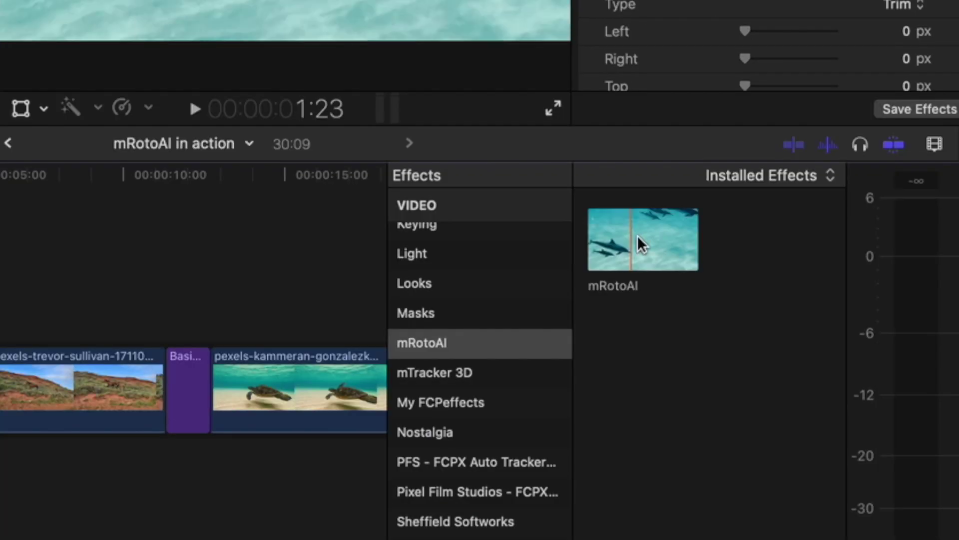
left_click_drag(628, 356, 112, 472)
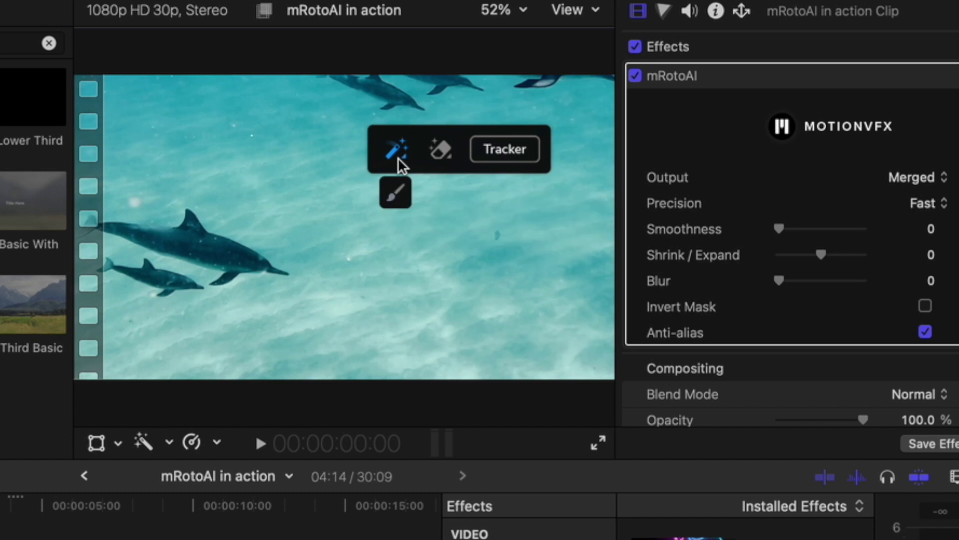
left_click_drag(131, 232, 174, 238)
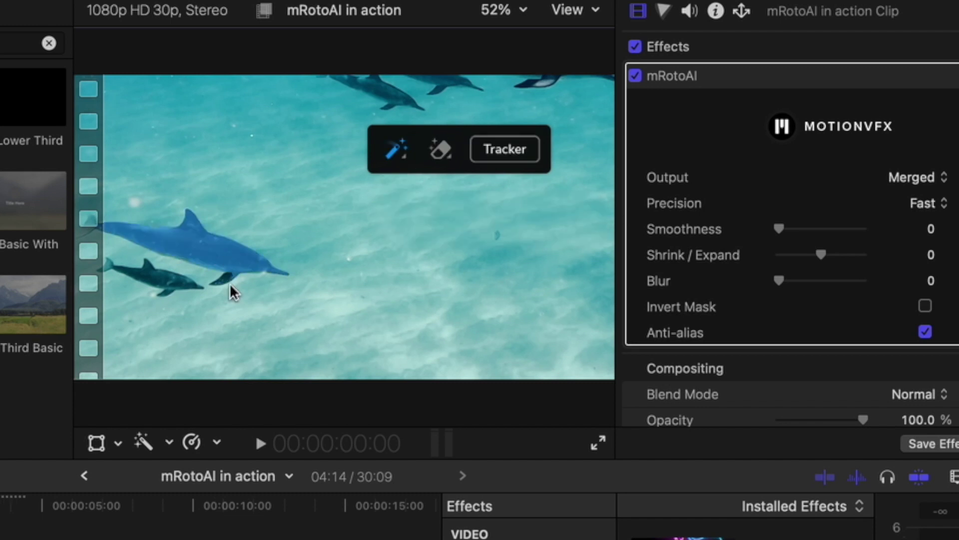
With an enlarged brush, add the large dolphin's fin and the small dolphin to the mask.
left_click(405, 158)
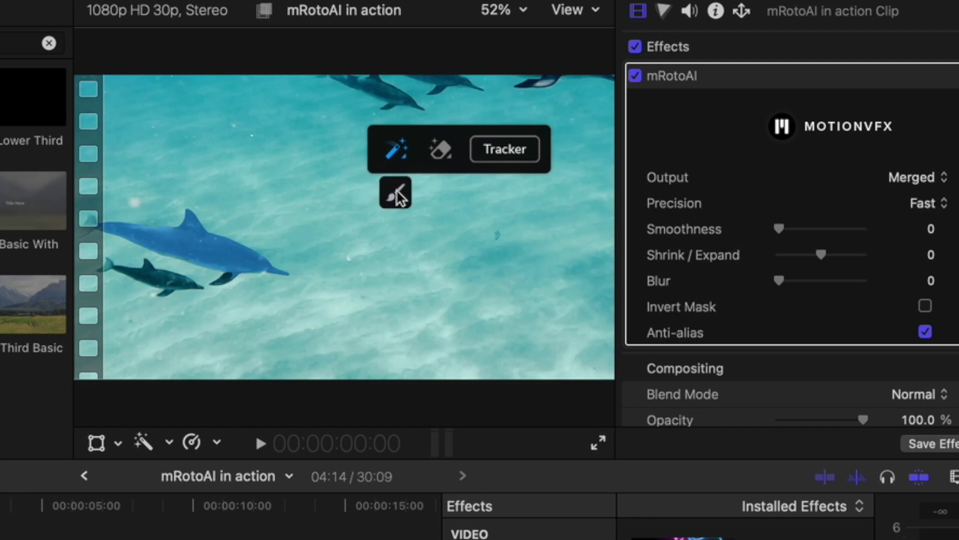
left_click(398, 195)
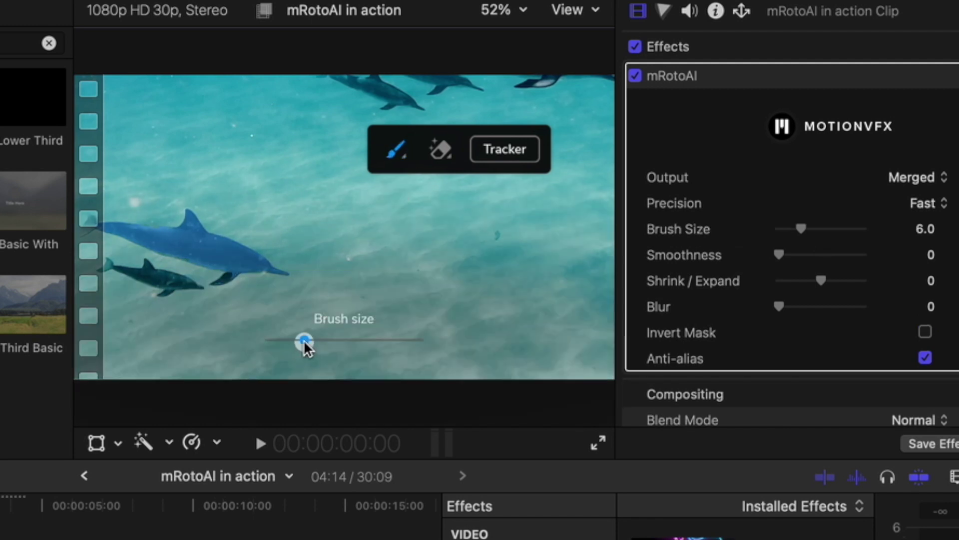
left_click_drag(305, 345, 350, 345)
mouse_move(312, 268)
left_mouse_down()
mouse_move(265, 209)
mouse_move(236, 285)
mouse_move(171, 278)
left_mouse_up()
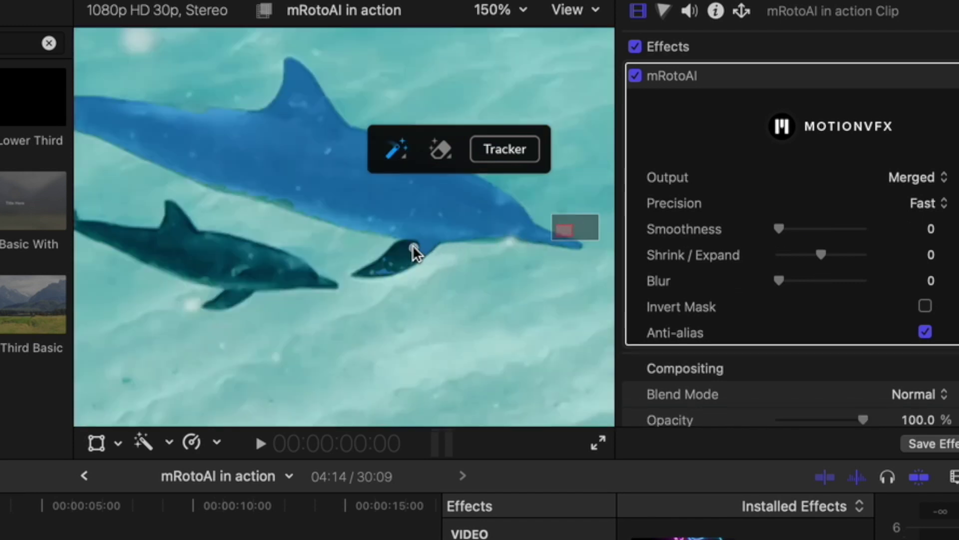
left_click(412, 248)
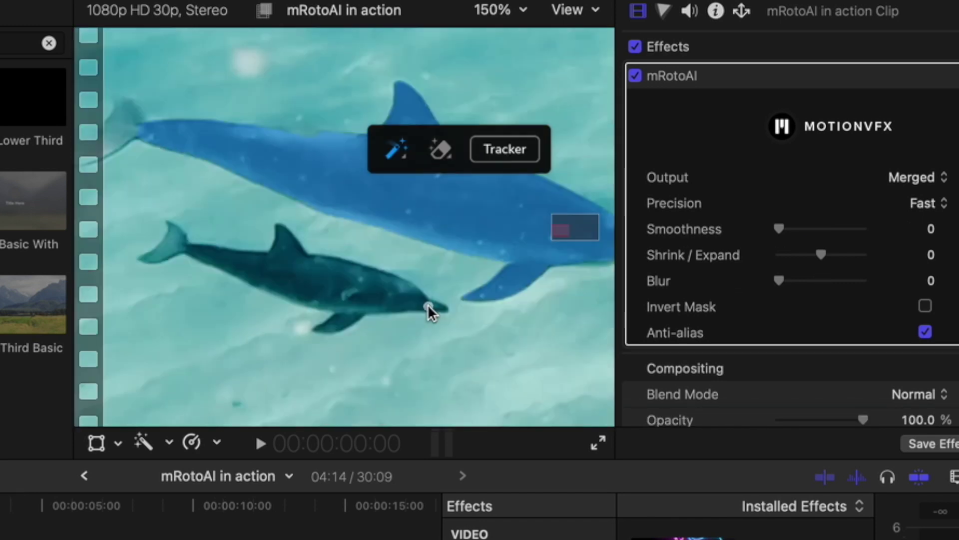
left_click(377, 296)
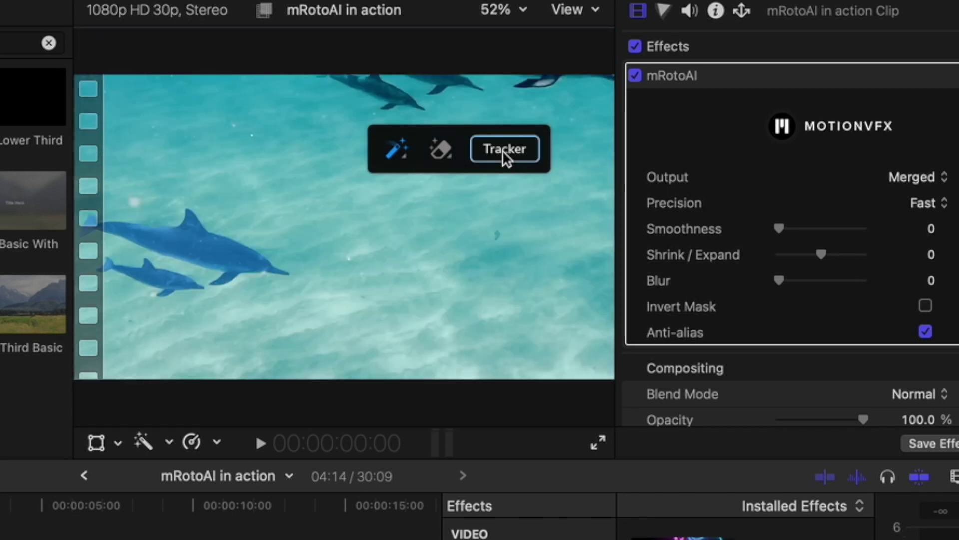
left_click(504, 157)
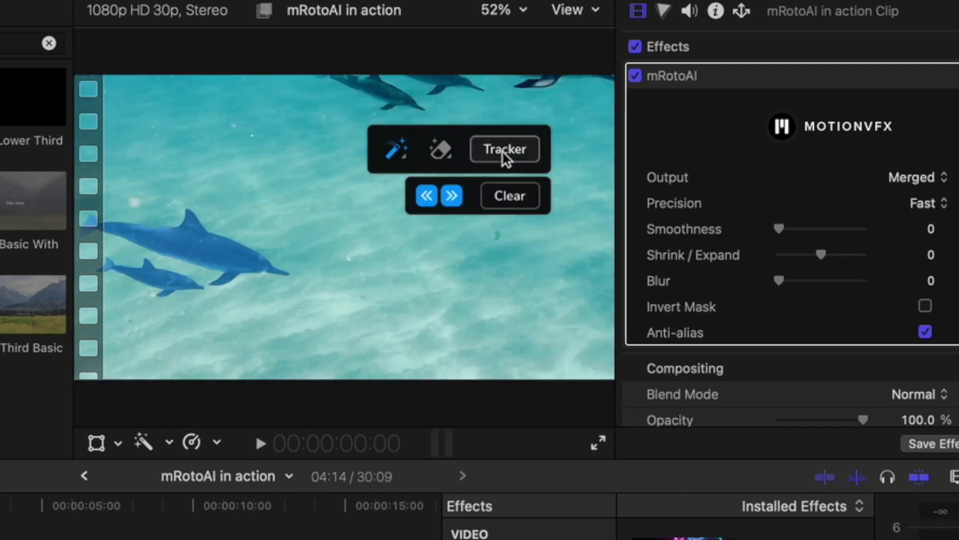
Track the dolphin mask forward through the clip and set output to Masked Video.
left_click(453, 197)
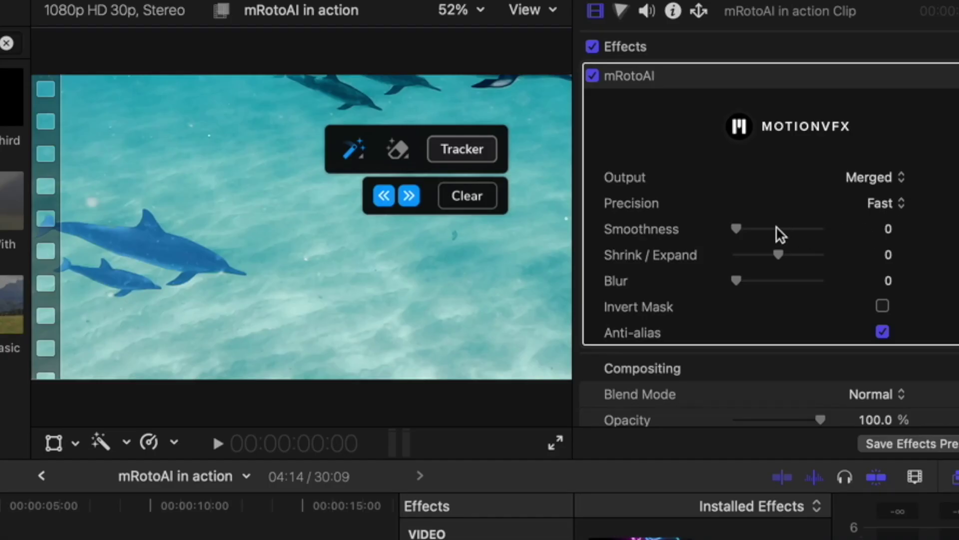
left_click(871, 178)
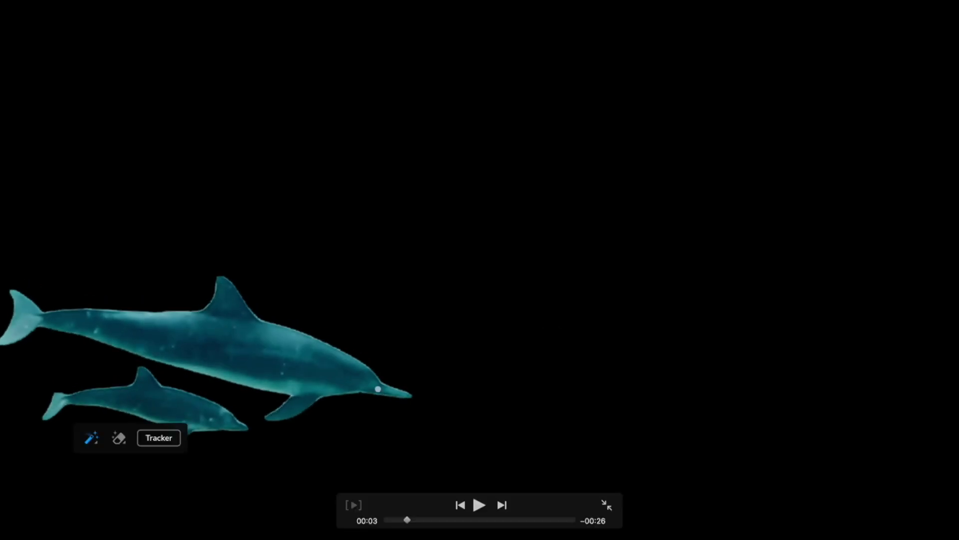
Exit full-screen playback and clear the Generators search field.
key("Escape")
left_click(225, 367)
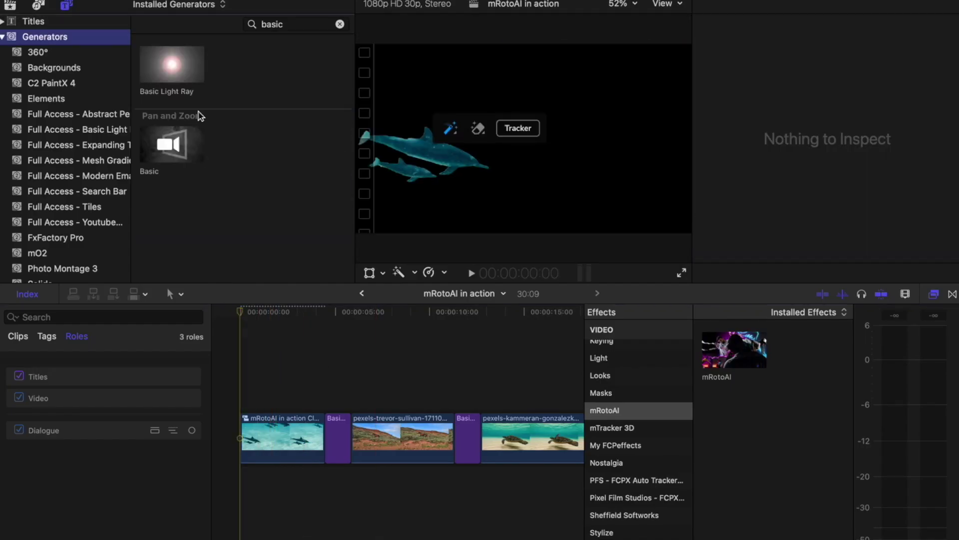
left_click(339, 25)
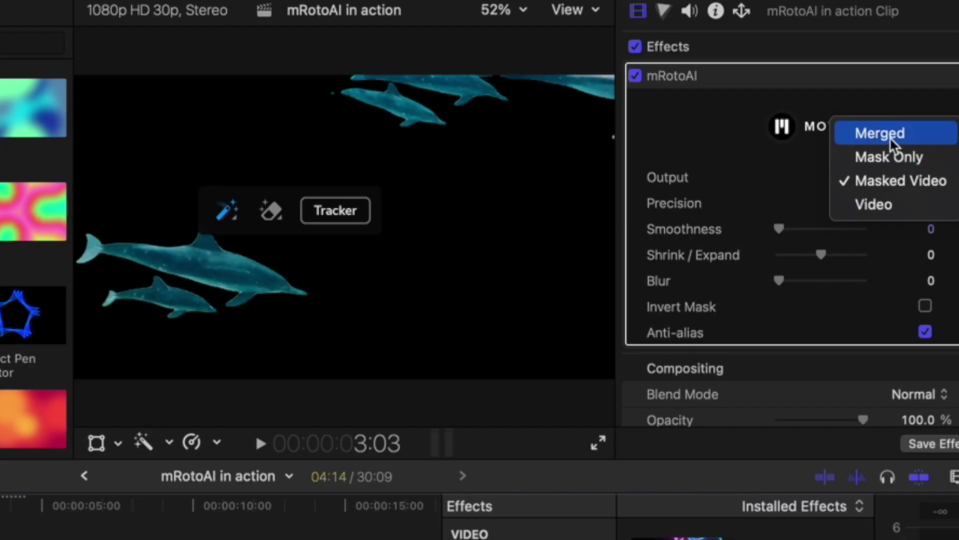
Set output back to Merged, zoom the viewer to 150%, and track the dolphin mask forward.
left_click(883, 133)
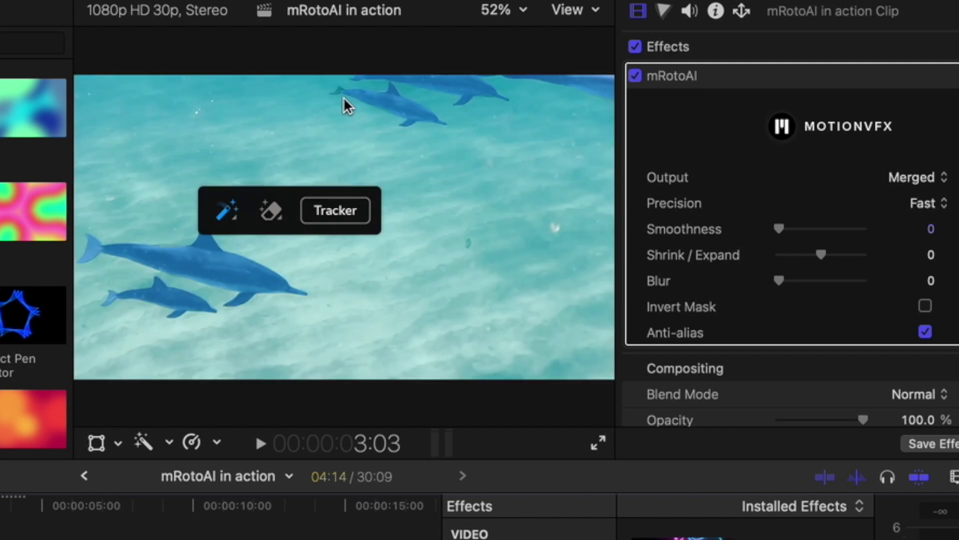
left_click(515, 15)
left_click(525, 160)
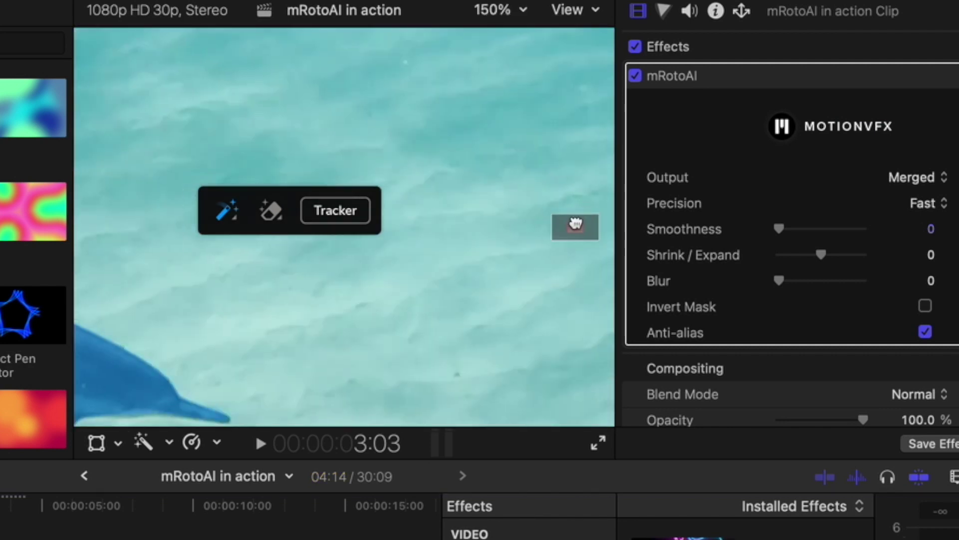
left_click(334, 213)
left_click(283, 257)
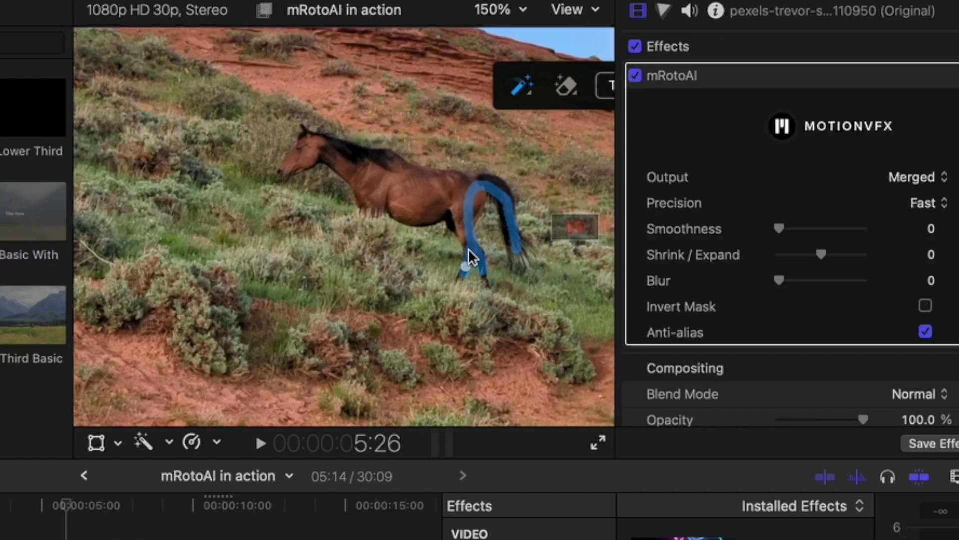
Zoom the viewer to 400% on the horse.
key("super+equal")
key("super+equal")
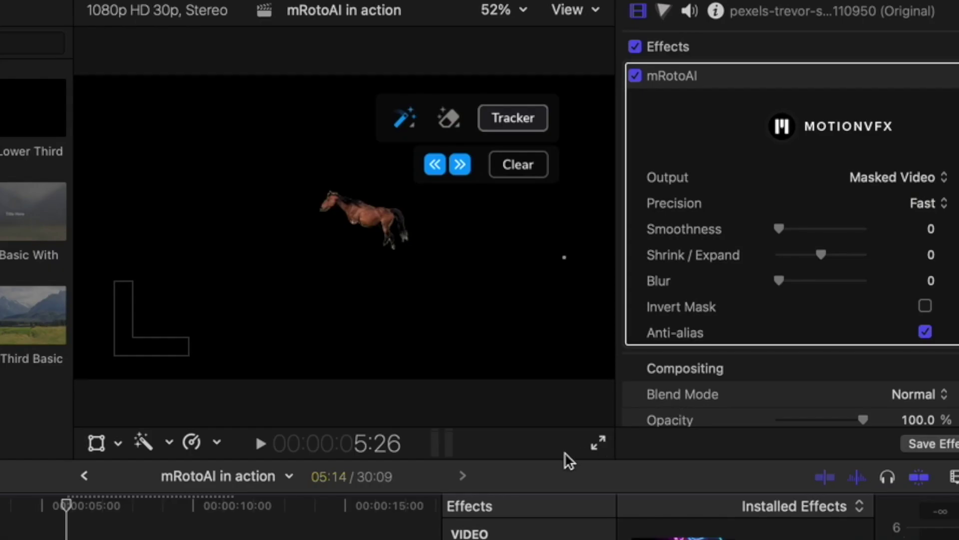
Play the horse clip, zoom to 400%, then wand-mask the running horse and clear it.
key("space")
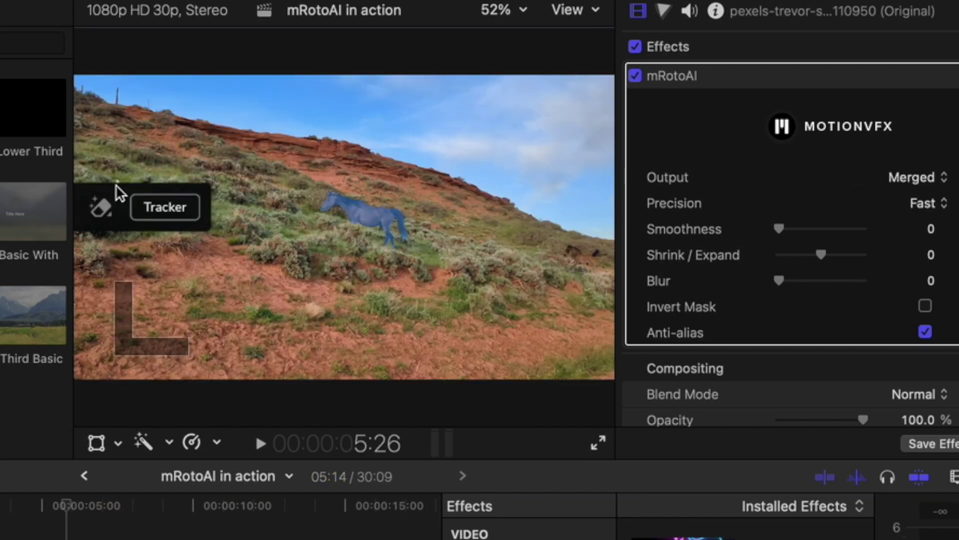
key("super+equal")
key("super+equal")
key("super+equal")
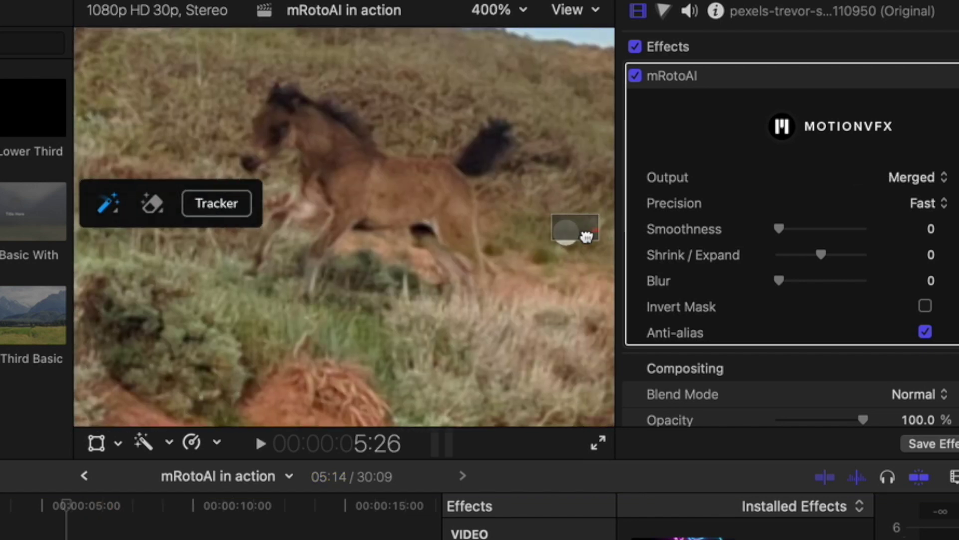
mouse_move(135, 186)
left_mouse_down()
mouse_move(291, 142)
mouse_move(544, 38)
mouse_move(490, 38)
left_mouse_up()
left_click(276, 110)
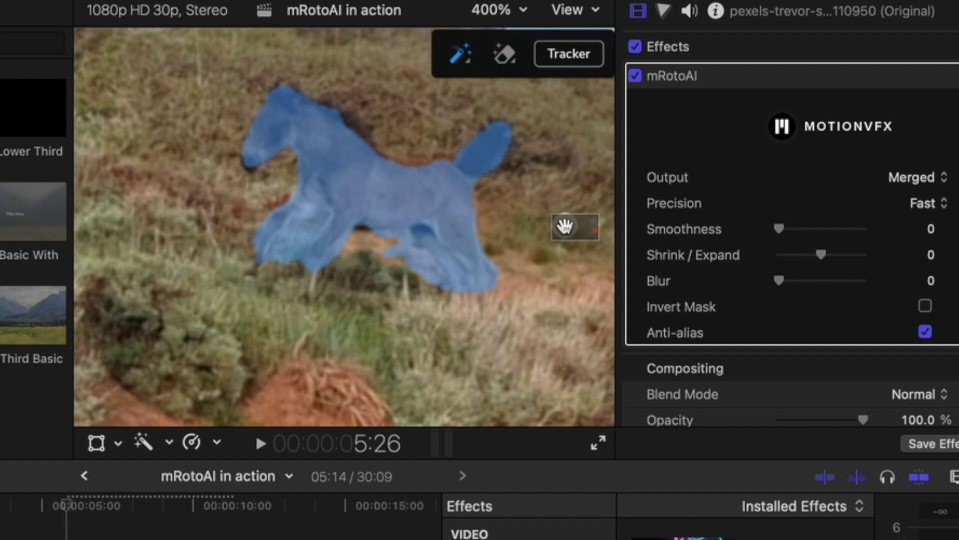
left_click(300, 204)
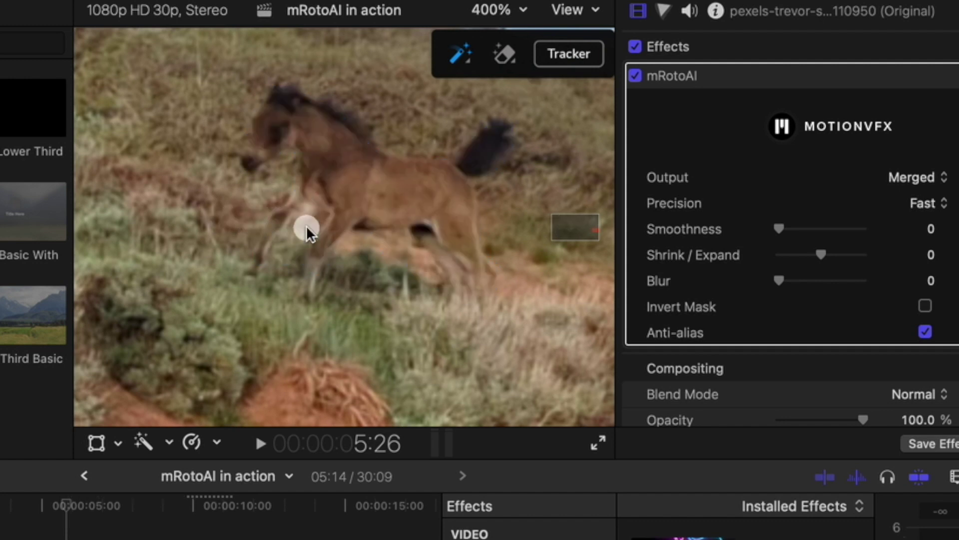
With a smaller brush, paint the mask over the horse's leg, body and hind leg.
left_click(466, 70)
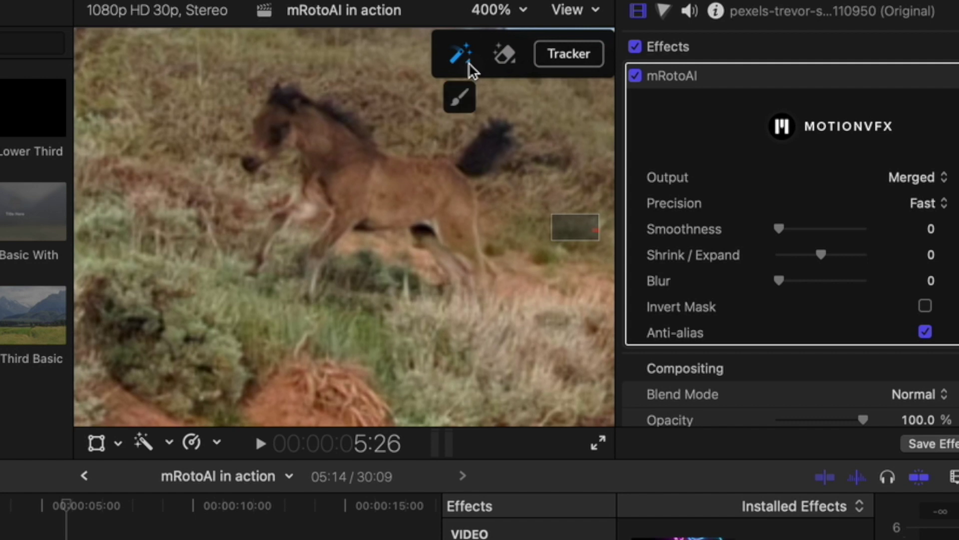
left_click(460, 96)
left_click_drag(321, 343, 271, 339)
left_click_drag(302, 298, 330, 240)
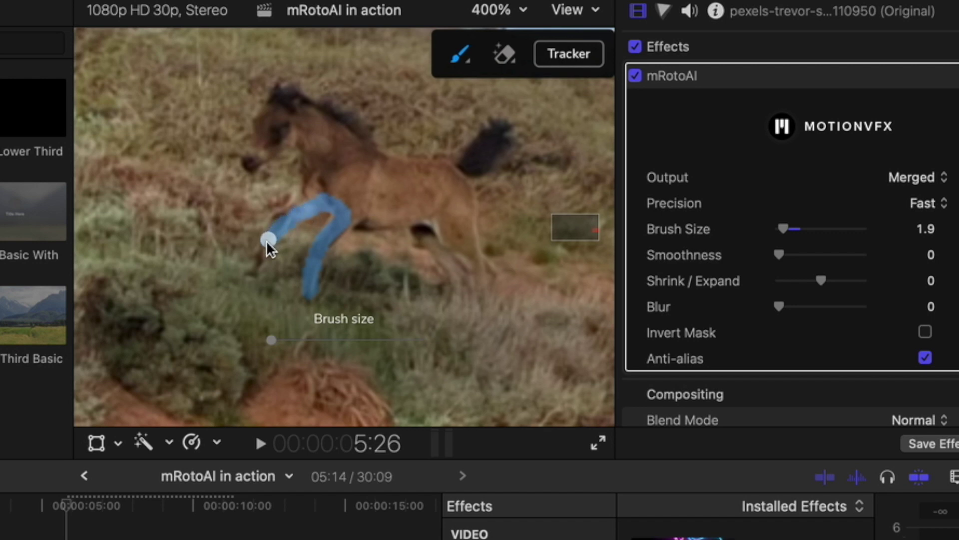
left_click_drag(288, 217, 413, 218)
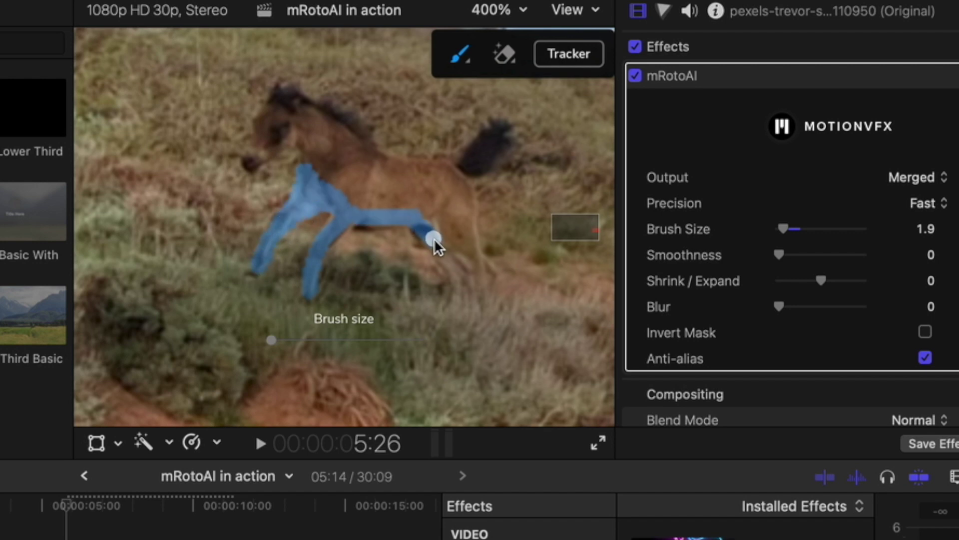
mouse_move(445, 259)
left_mouse_down()
mouse_move(485, 284)
mouse_move(472, 247)
left_mouse_up()
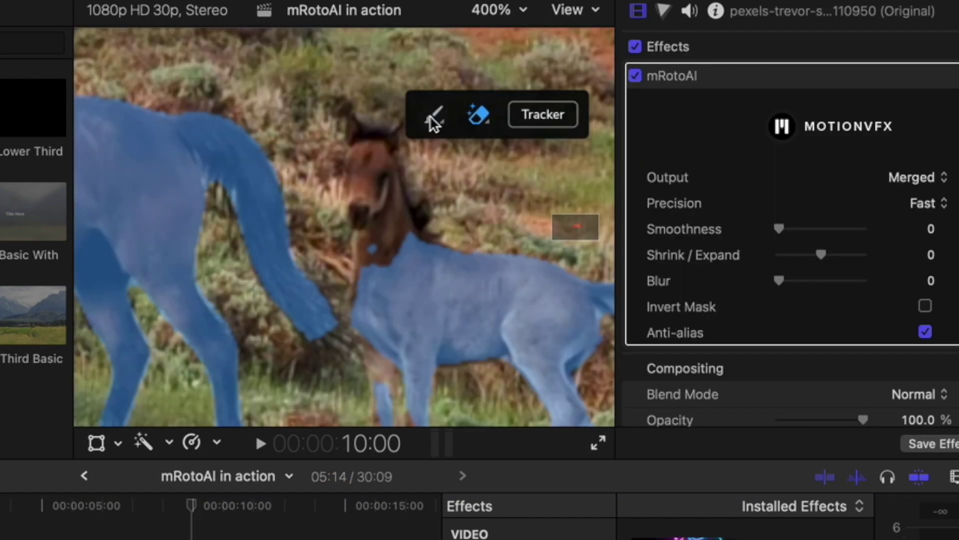
Brush the foal's head into the mask and track it forward through the horse clip.
left_click(434, 120)
left_click_drag(362, 266, 360, 247)
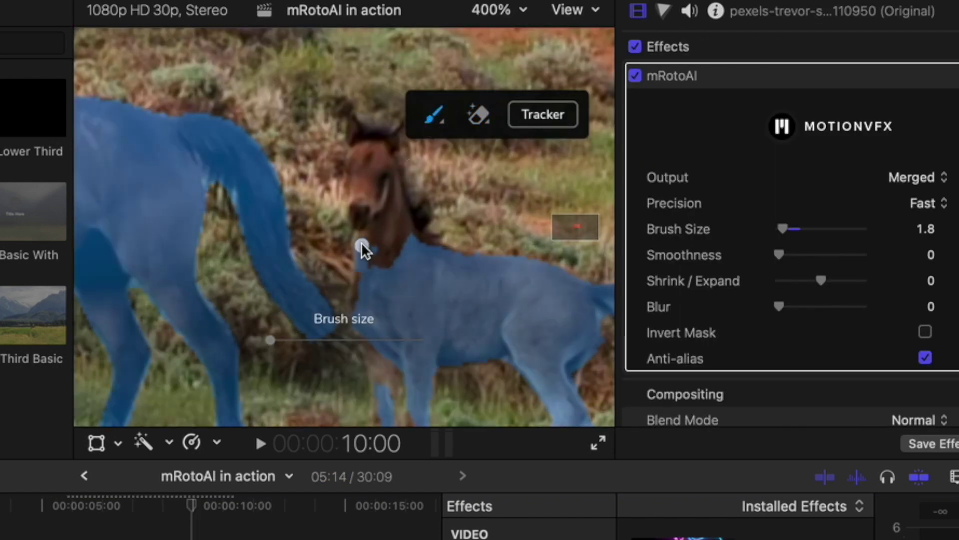
left_click(533, 118)
left_click(498, 161)
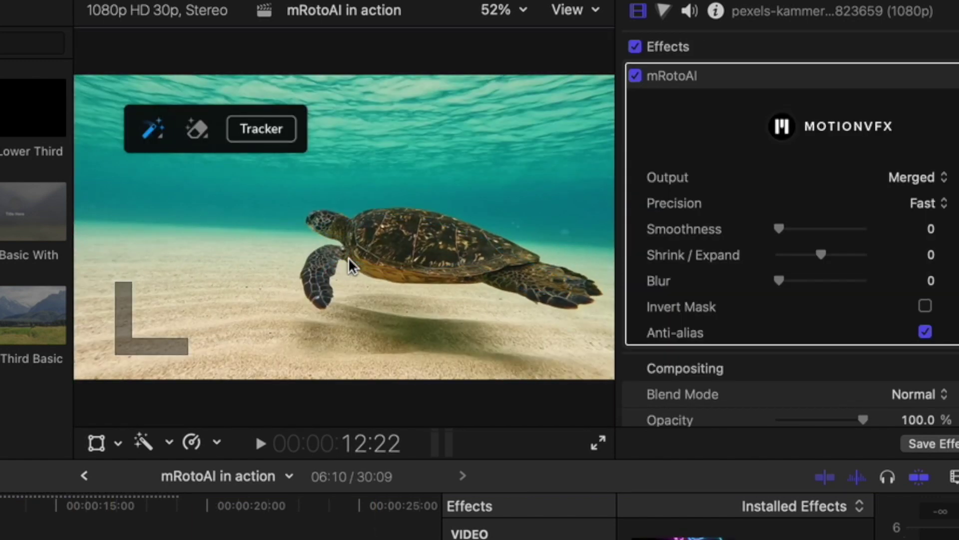
Magic-wand the turtle into the mask and set the mRotoAI output to Masked Video.
left_click(349, 265)
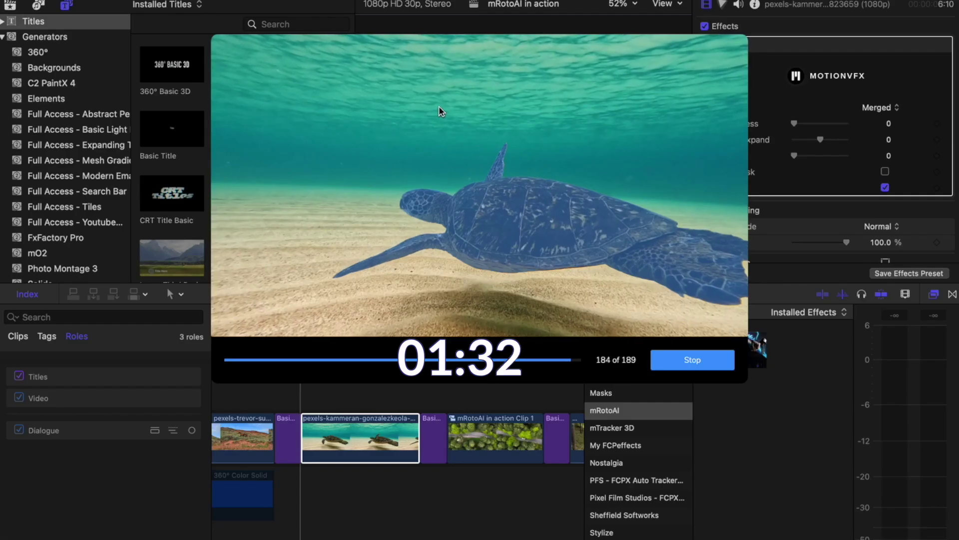
left_click(881, 108)
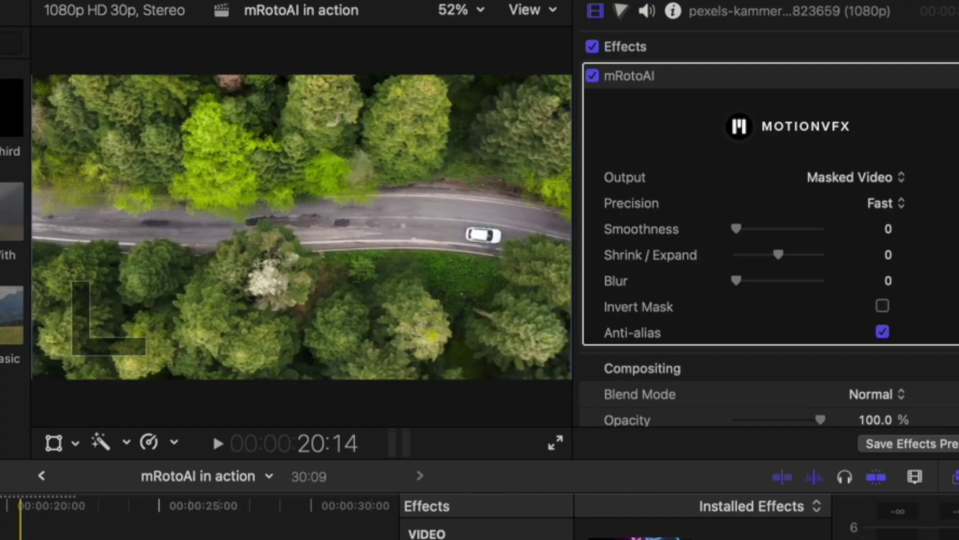
Set the road clip's mRotoAI mask precision to Accurate.
scroll(769, 250, "down", 10)
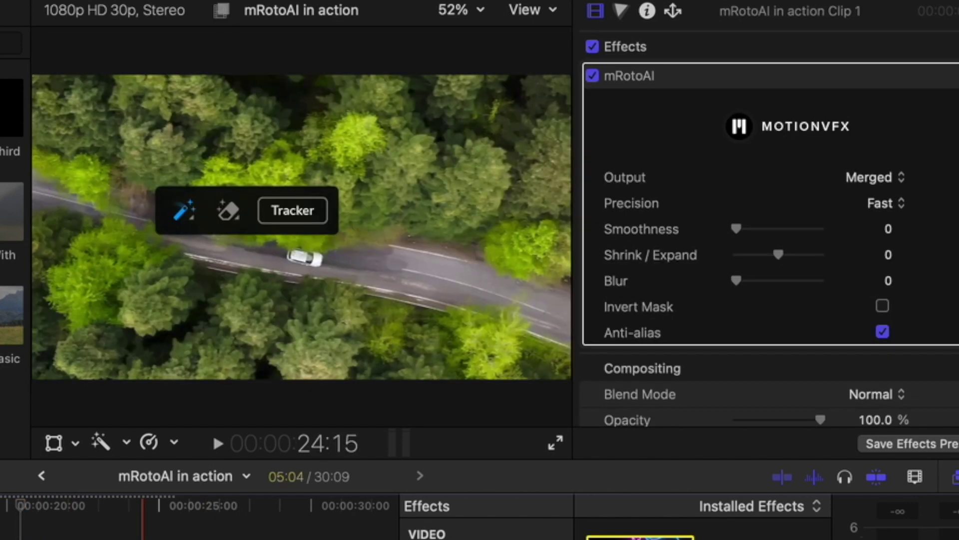
left_click(885, 205)
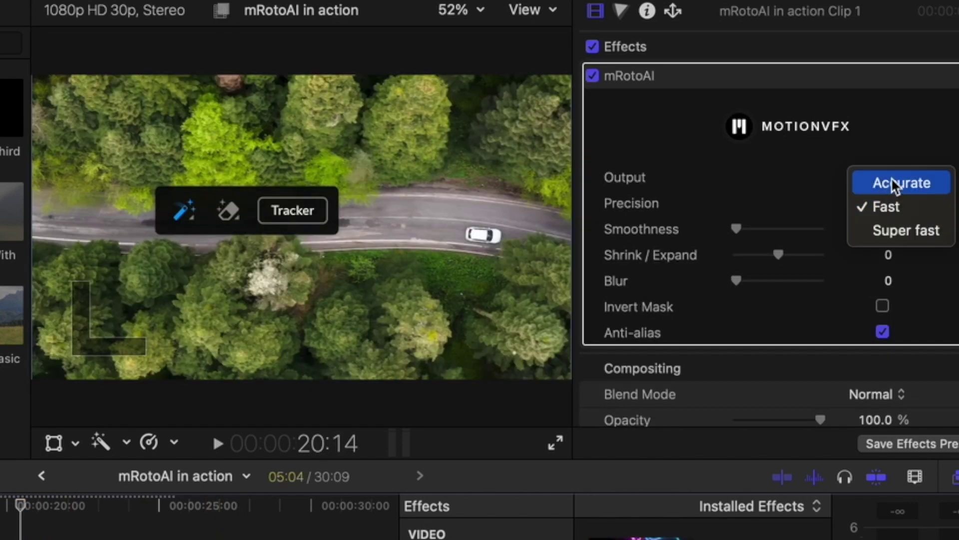
left_click(892, 180)
Zoom the viewer to 400%, wand-mask the white car, and track it forward.
left_click(460, 10)
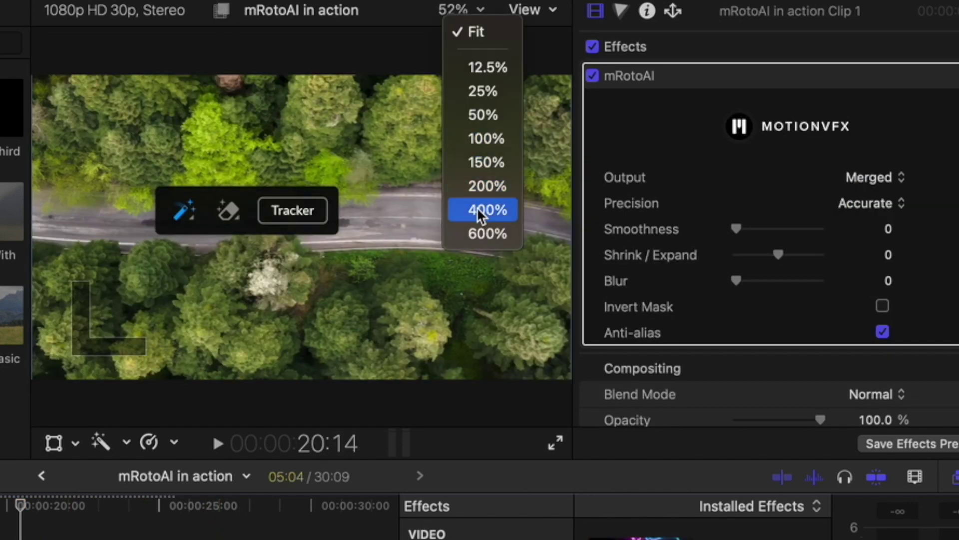
left_click(480, 210)
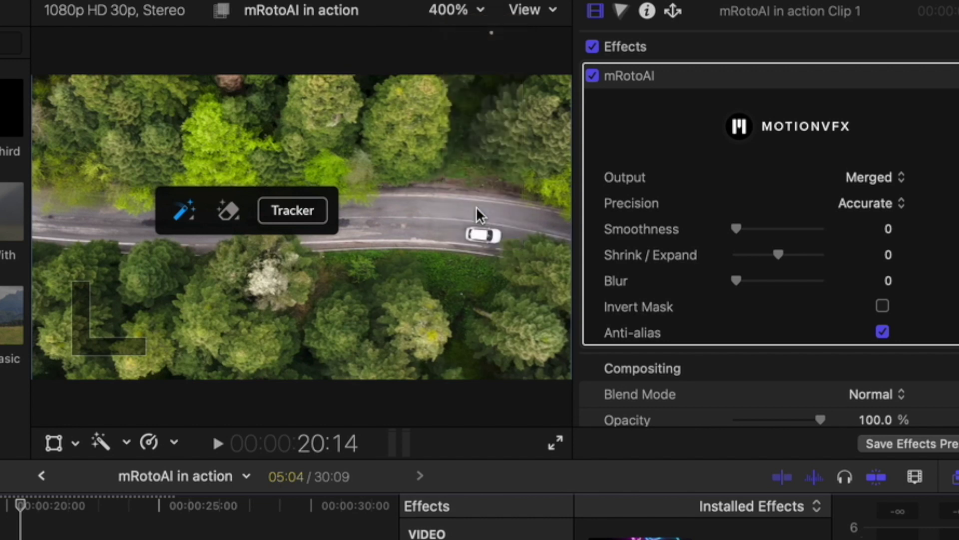
left_click_drag(514, 225, 537, 226)
left_click(290, 289)
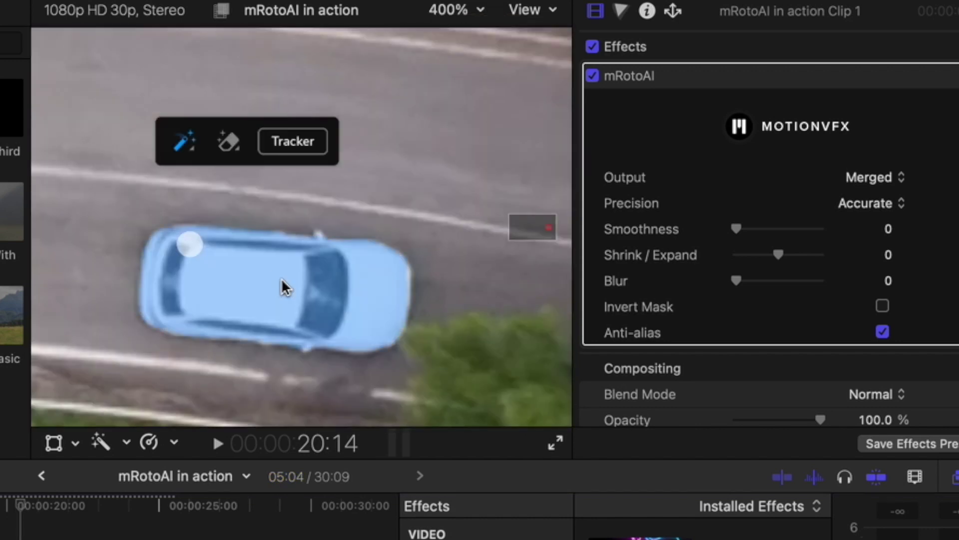
left_click(240, 189)
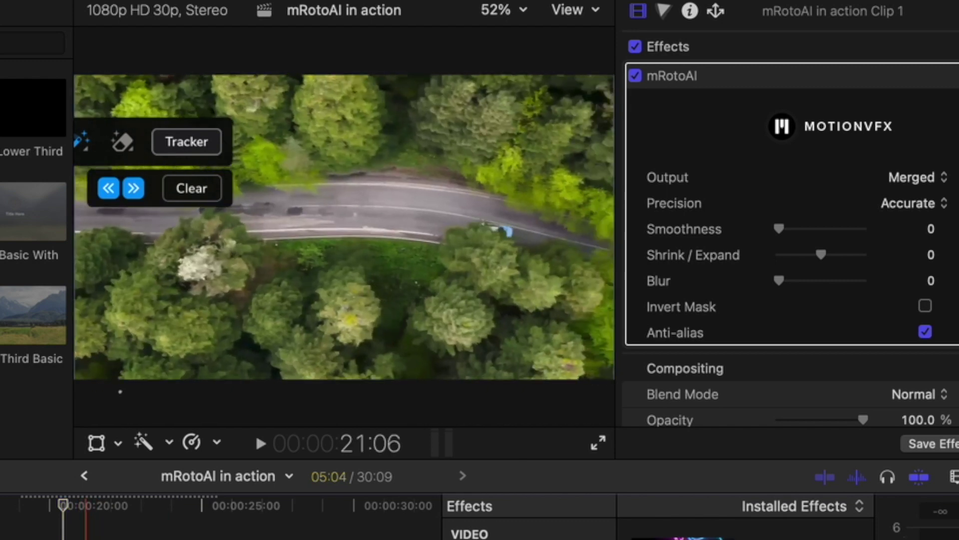
Zoom to 400% on the car and brush the mask over its rear.
key("super+equal")
key("super+equal")
left_click_drag(578, 224, 580, 229)
left_click(189, 189)
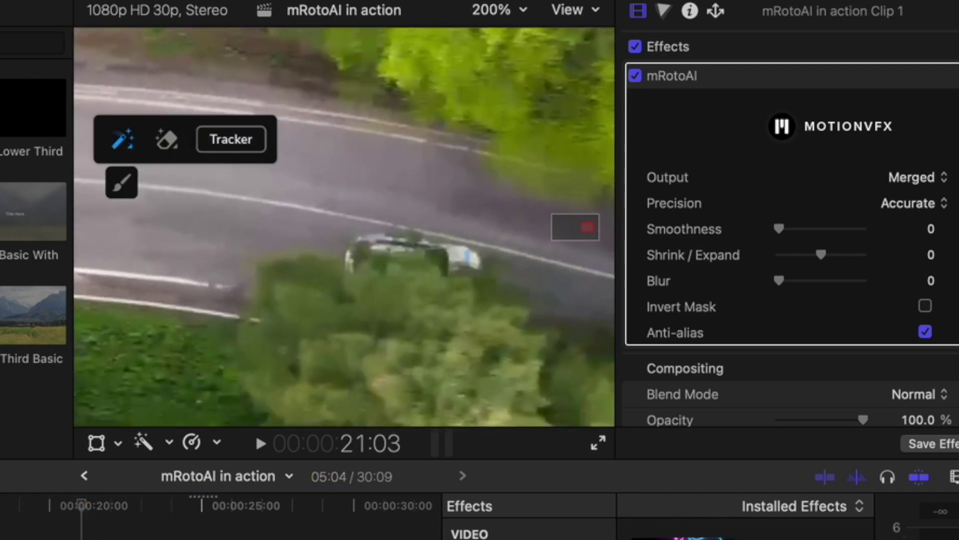
left_click(122, 141)
left_click(494, 10)
left_click(519, 210)
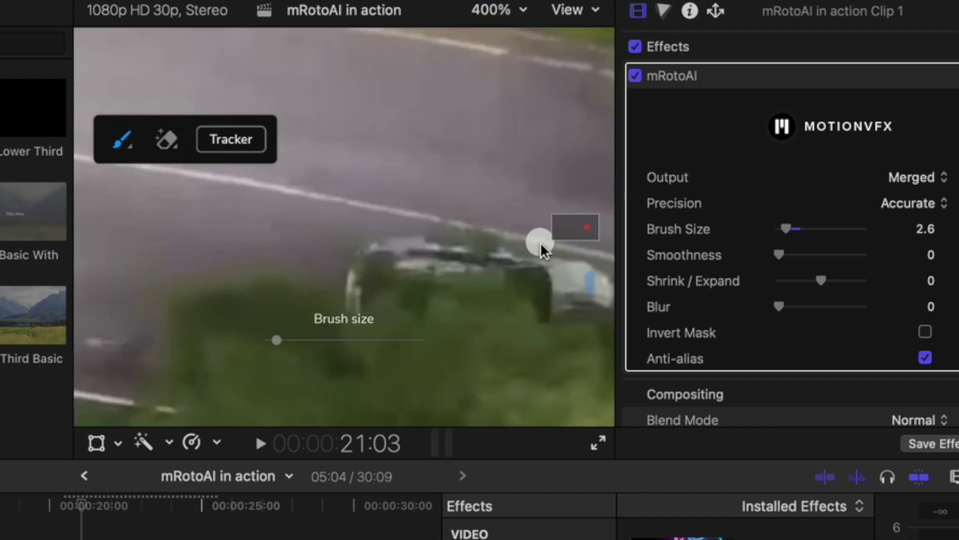
left_click_drag(570, 231, 574, 225)
mouse_move(512, 347)
left_mouse_down()
mouse_move(453, 350)
mouse_move(502, 330)
mouse_move(489, 319)
mouse_move(448, 322)
left_mouse_up()
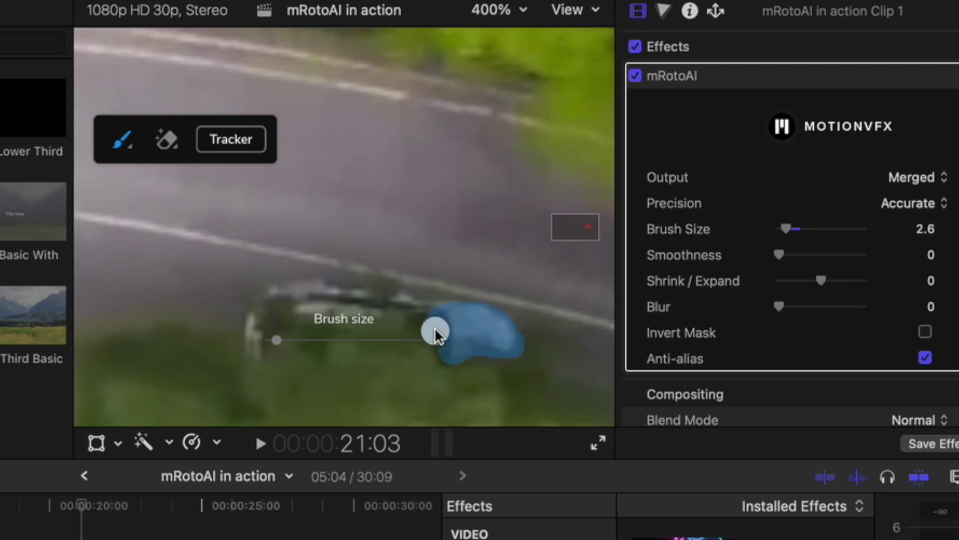
Fit the frame in the viewer and track the car mask forward, then stop tracking.
left_click(494, 12)
left_click(506, 36)
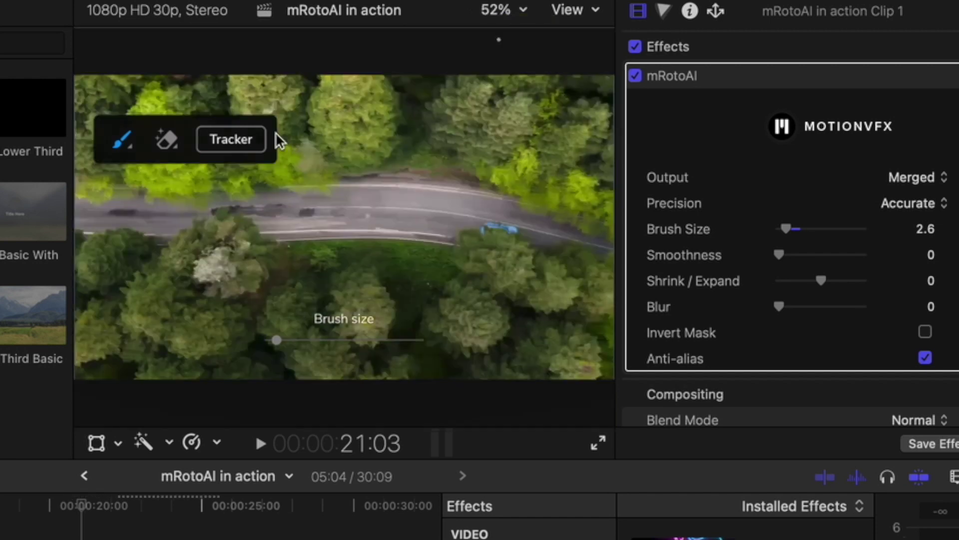
left_click(226, 146)
left_click(177, 186)
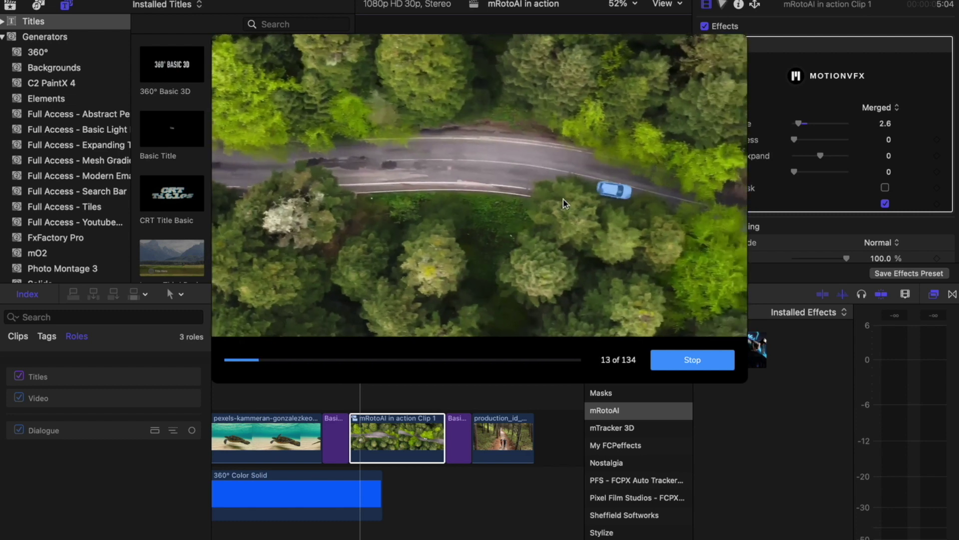
left_click(694, 360)
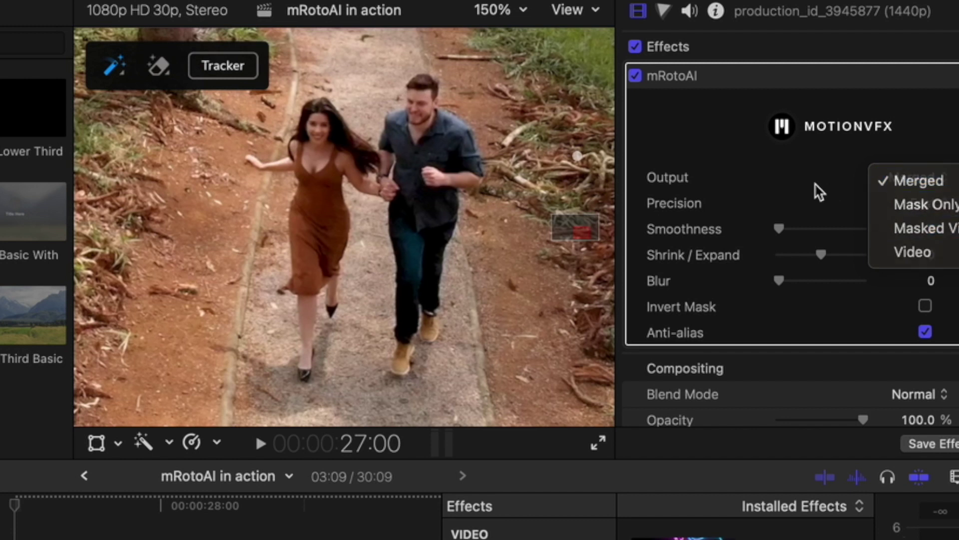
Keep Merged output, set mask precision to Accurate, and paint over the running couple.
left_click(917, 180)
left_click(912, 203)
left_click(927, 184)
mouse_move(248, 161)
left_mouse_down()
mouse_move(332, 260)
mouse_move(363, 156)
mouse_move(423, 90)
mouse_move(438, 272)
mouse_move(402, 365)
mouse_move(400, 177)
left_mouse_up()
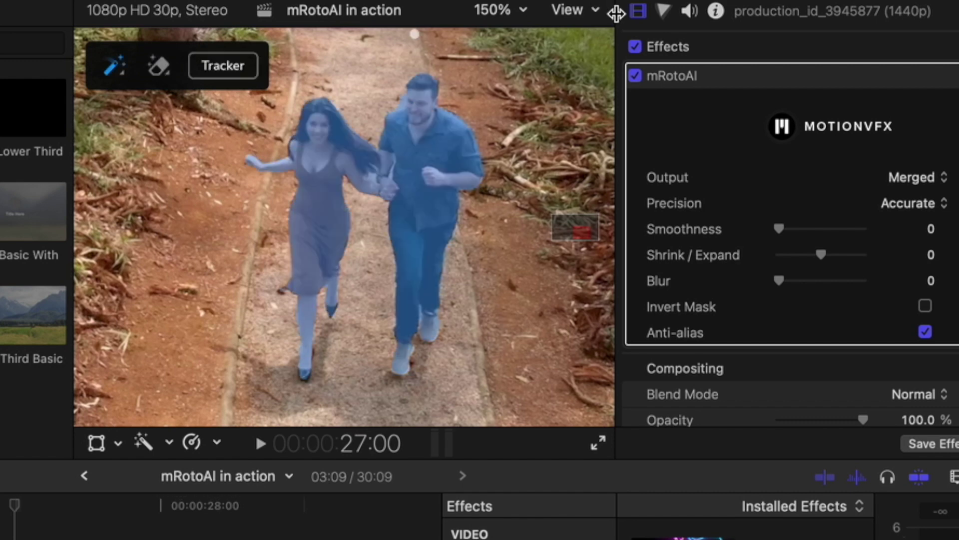
Zoom to the woman's face and switch to a smaller eraser to trim excess around her hair.
scroll(570, 235, "up", 5)
left_click_drag(569, 235, 569, 231)
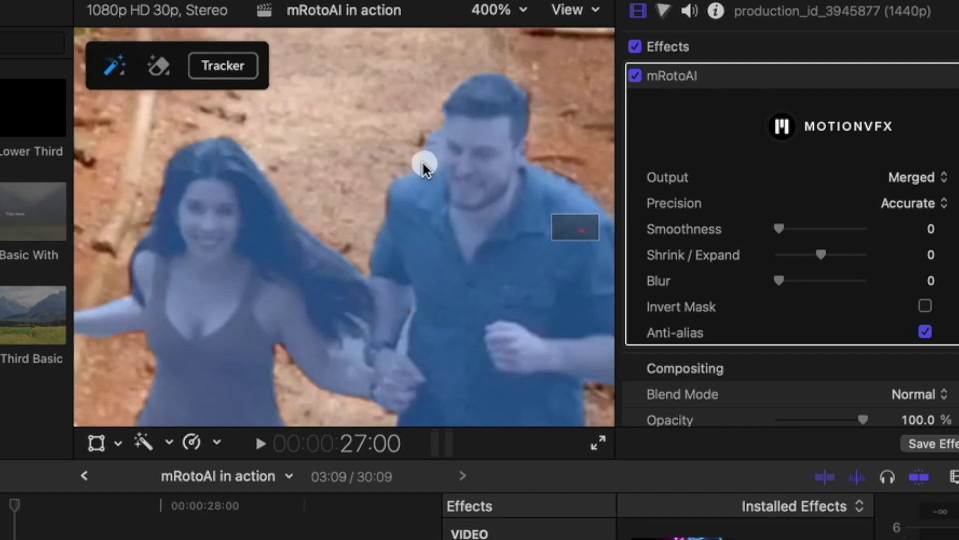
left_click(159, 66)
left_click_drag(302, 342, 270, 342)
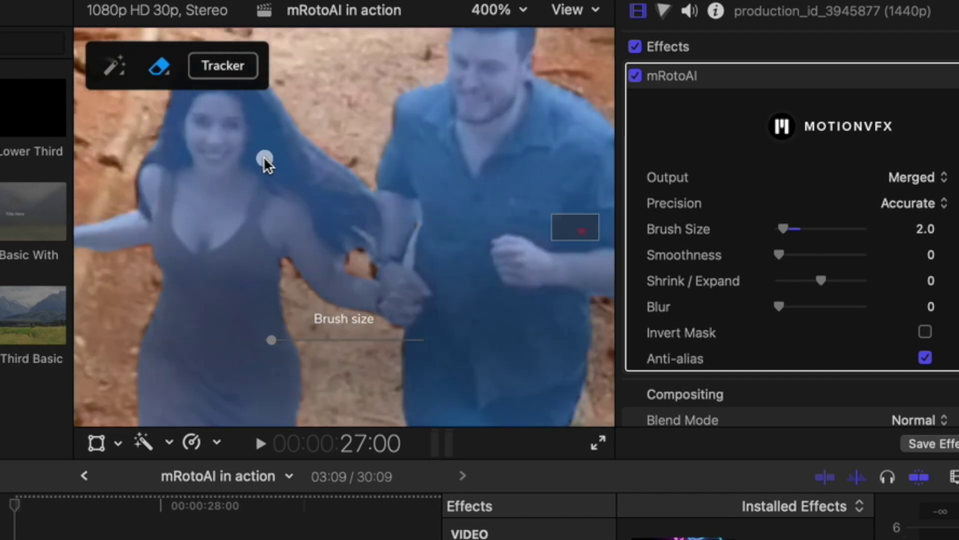
Fit the whole frame in the viewer and track the couple's mask forward.
key("shift+z")
left_click(220, 70)
left_click(170, 113)
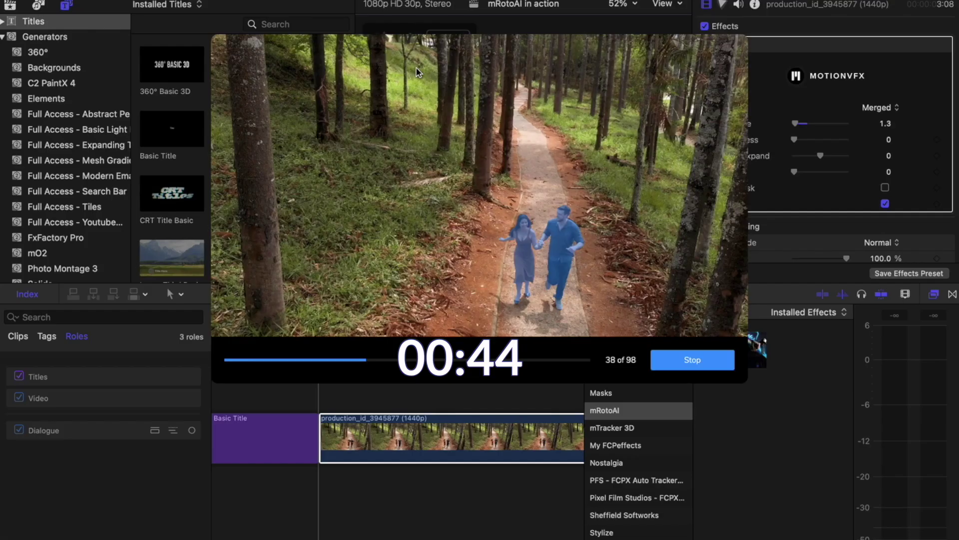